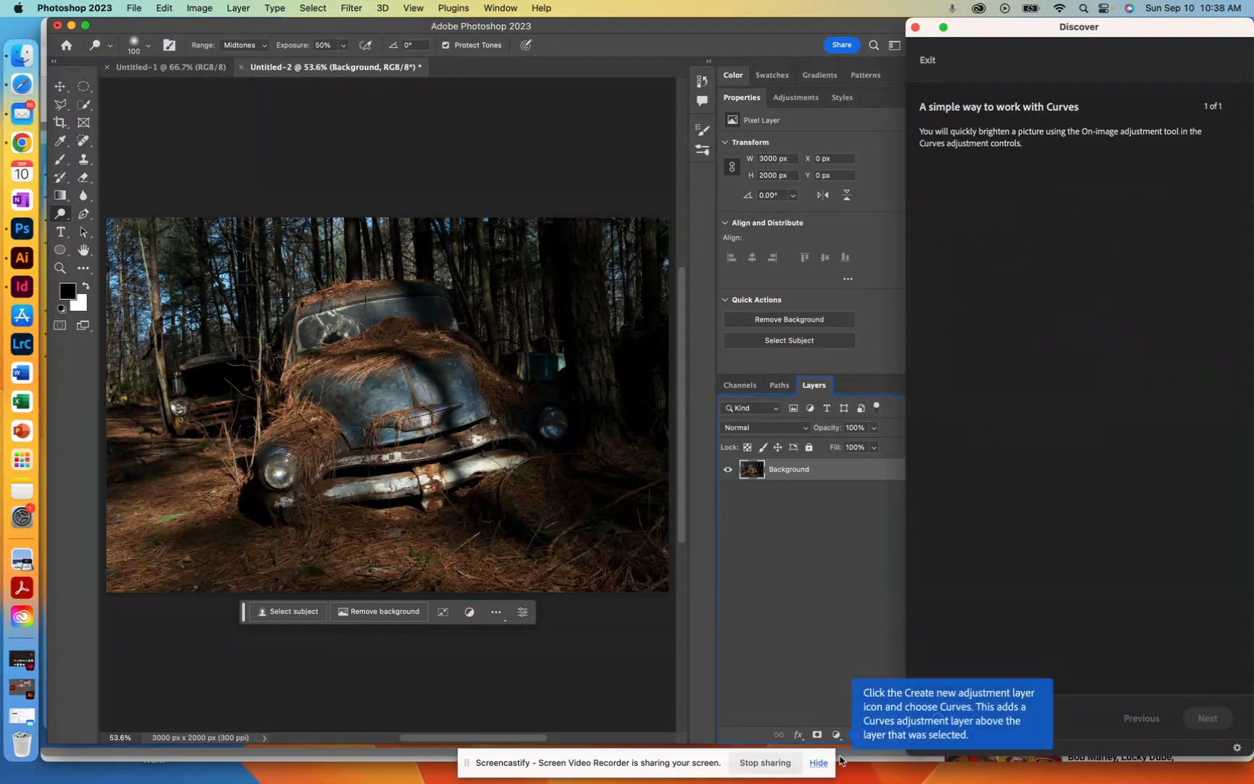
# Add a Curves adjustment layer above the Background layer and advance the Discover tutorial to its next instruction.
pyautogui.click(836, 735)
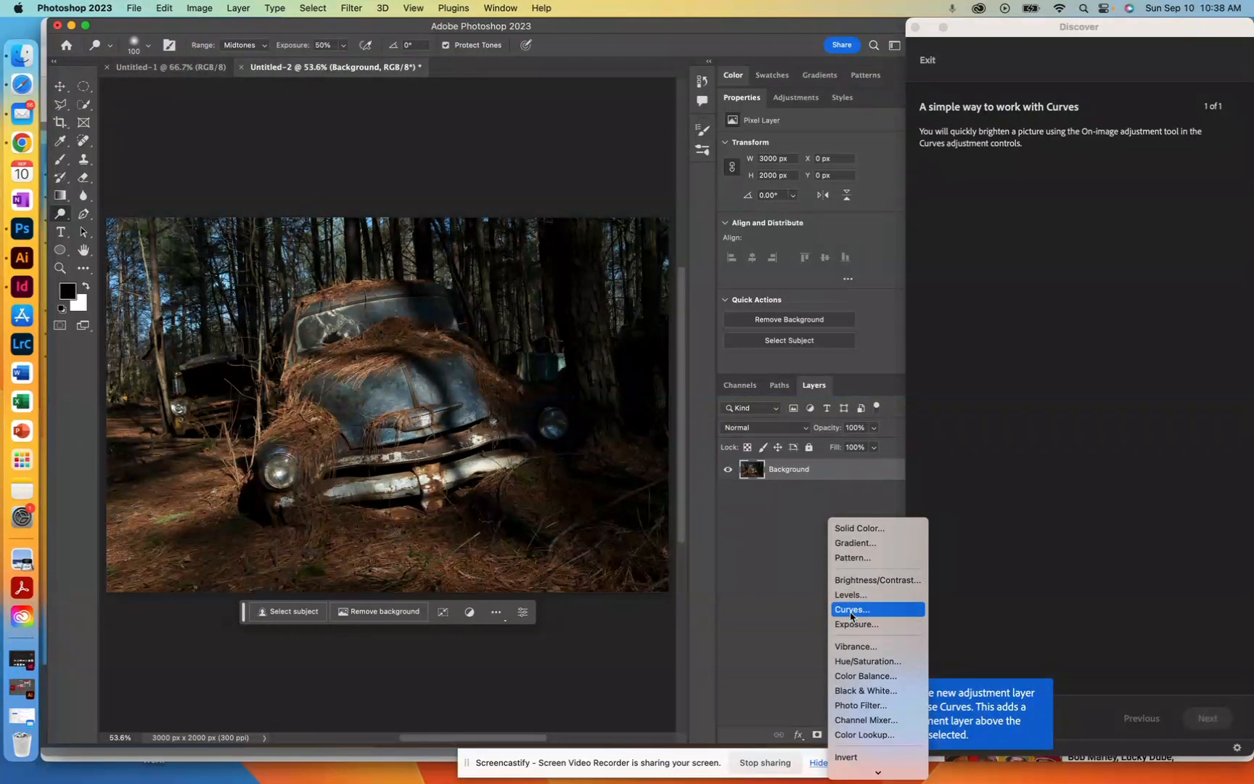
pyautogui.click(845, 609)
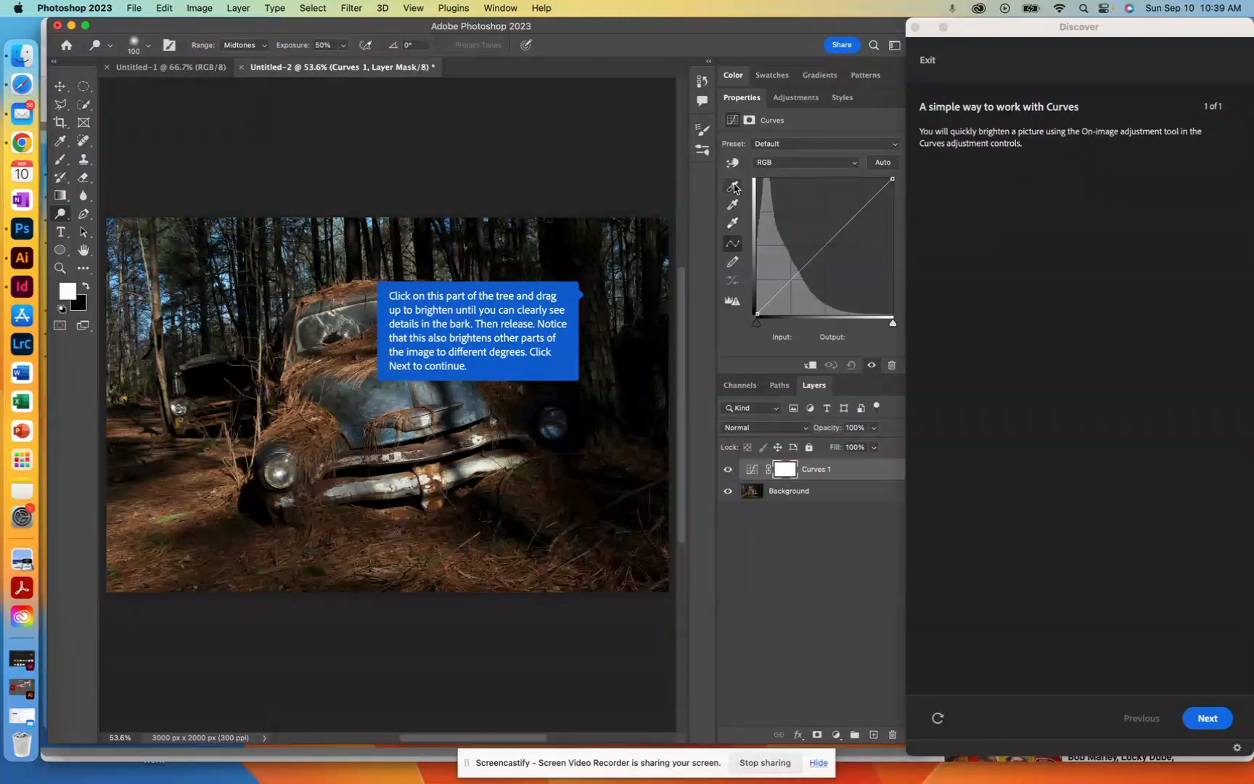
pyautogui.click(1216, 718)
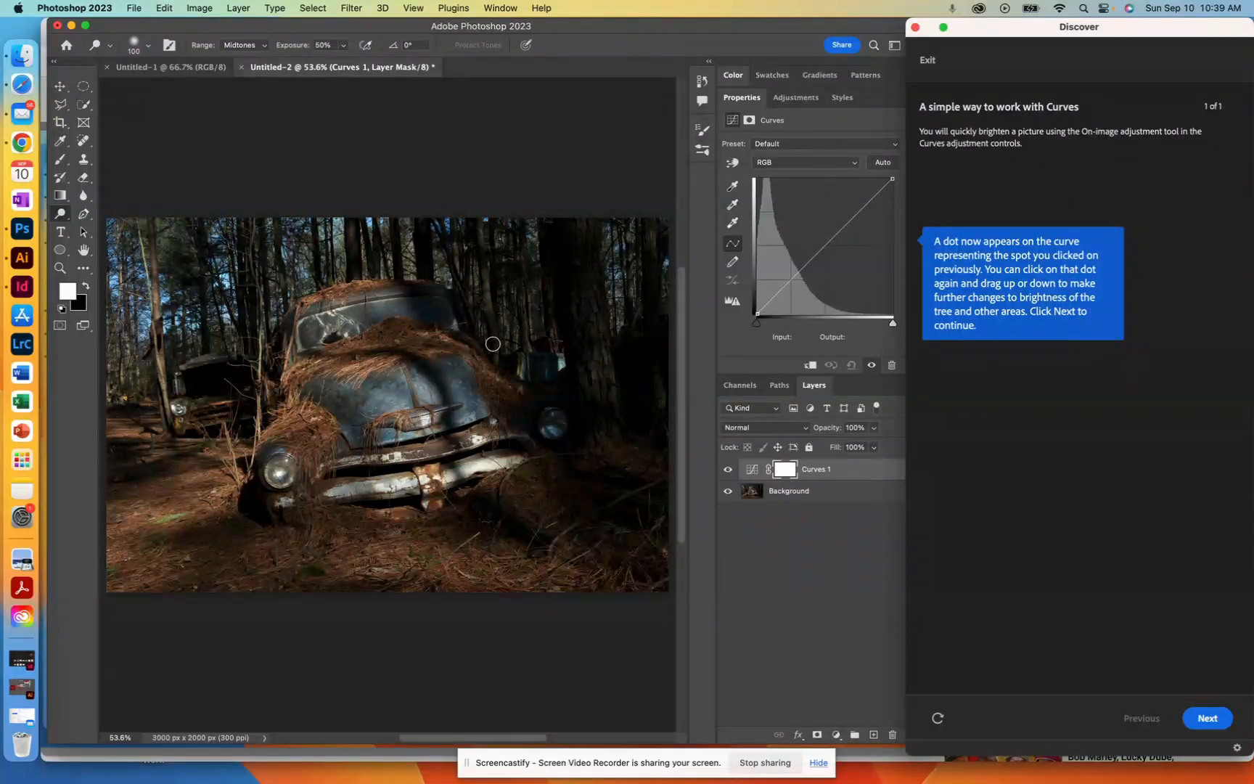
# Try setting the Curves black point from the dark tree trunk and the car's hood, and undo back to the Background layer alone.
pyautogui.click(733, 188)
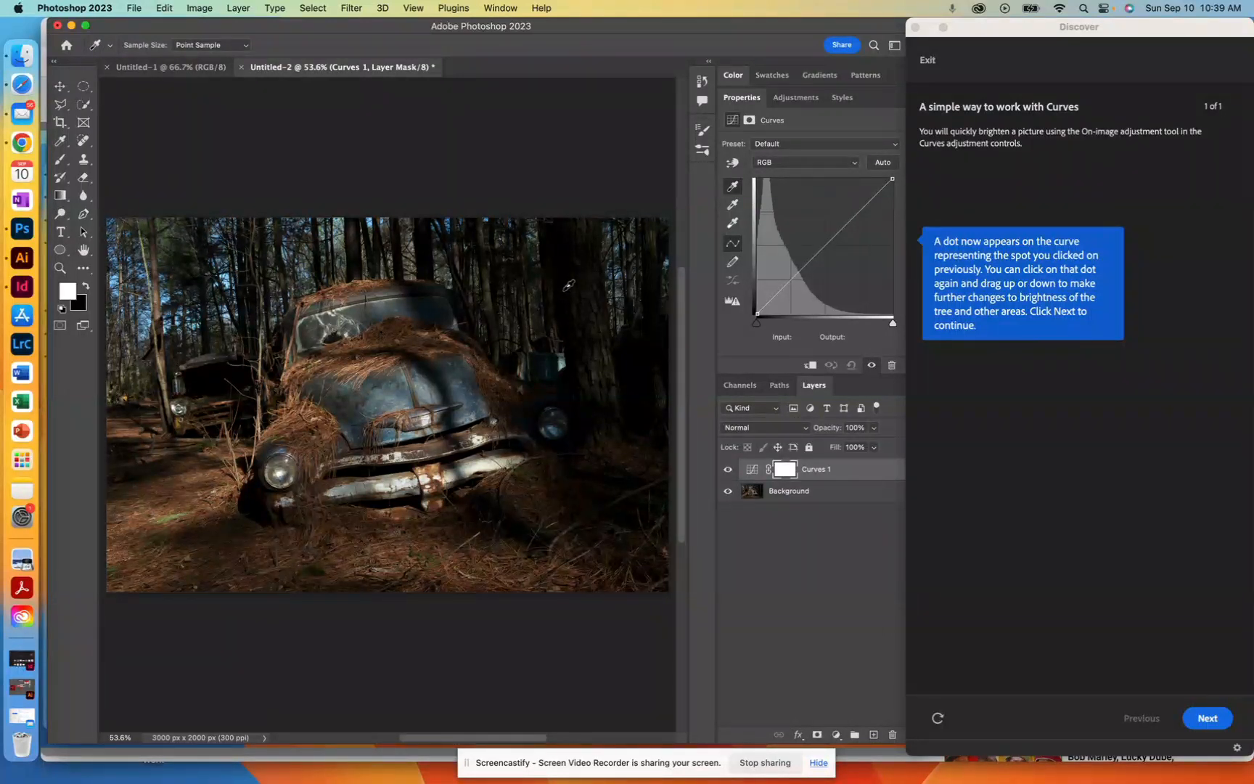
pyautogui.click(570, 286)
pyautogui.moveTo(759, 314)
pyautogui.mouseDown()
pyautogui.moveTo(778, 293)
pyautogui.moveTo(756, 314)
pyautogui.mouseUp()
pyautogui.click(566, 273)
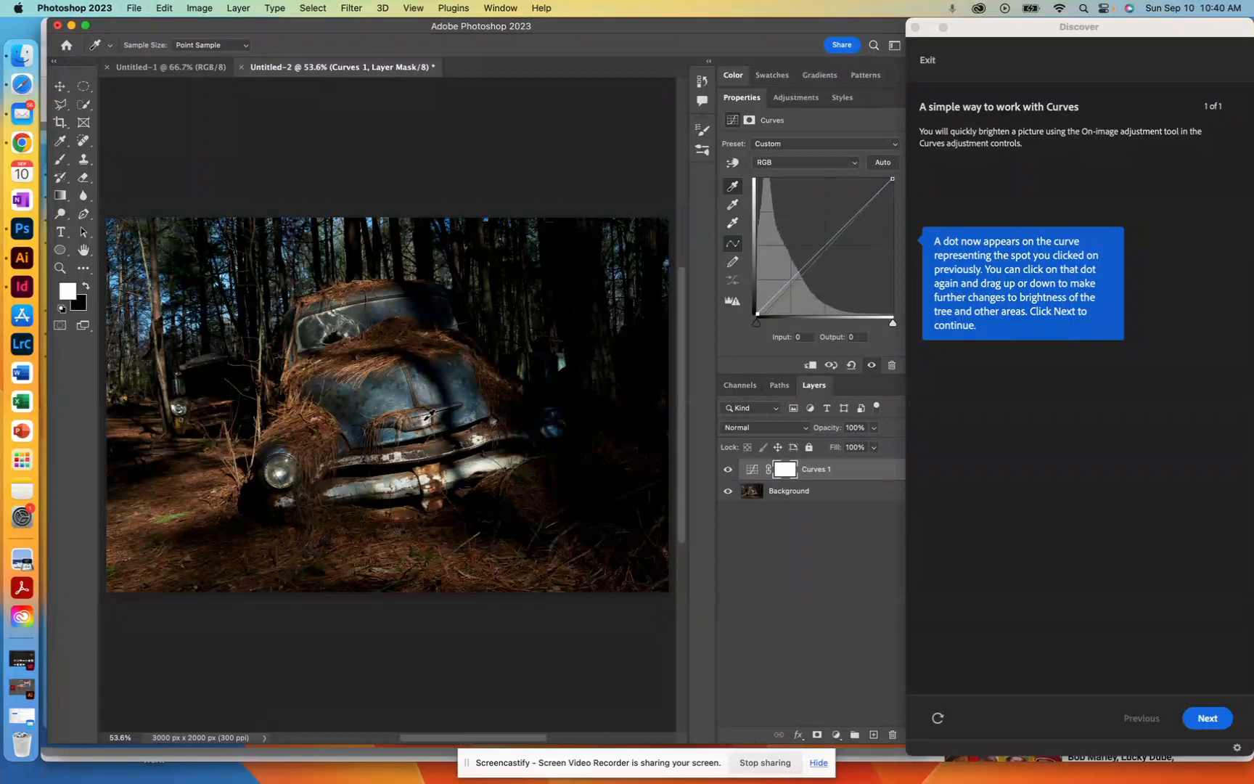
pyautogui.click(427, 416)
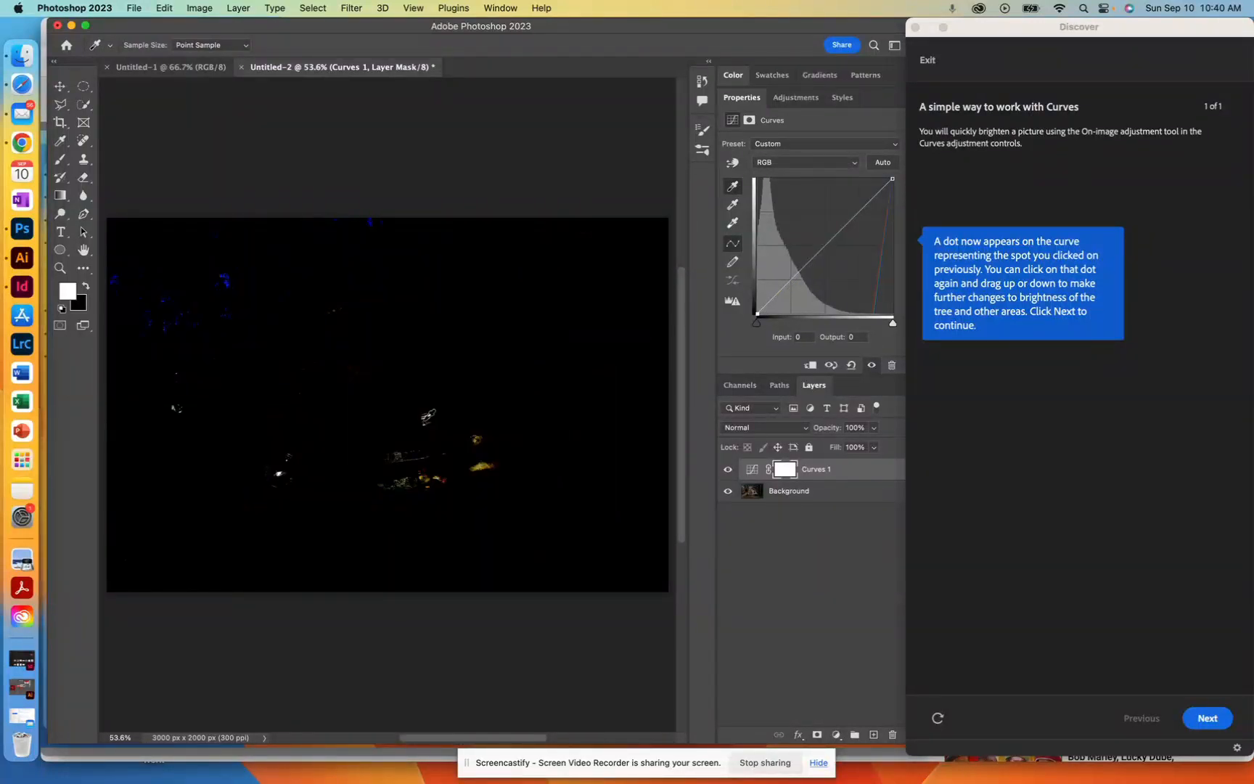
pyautogui.press('super+z')
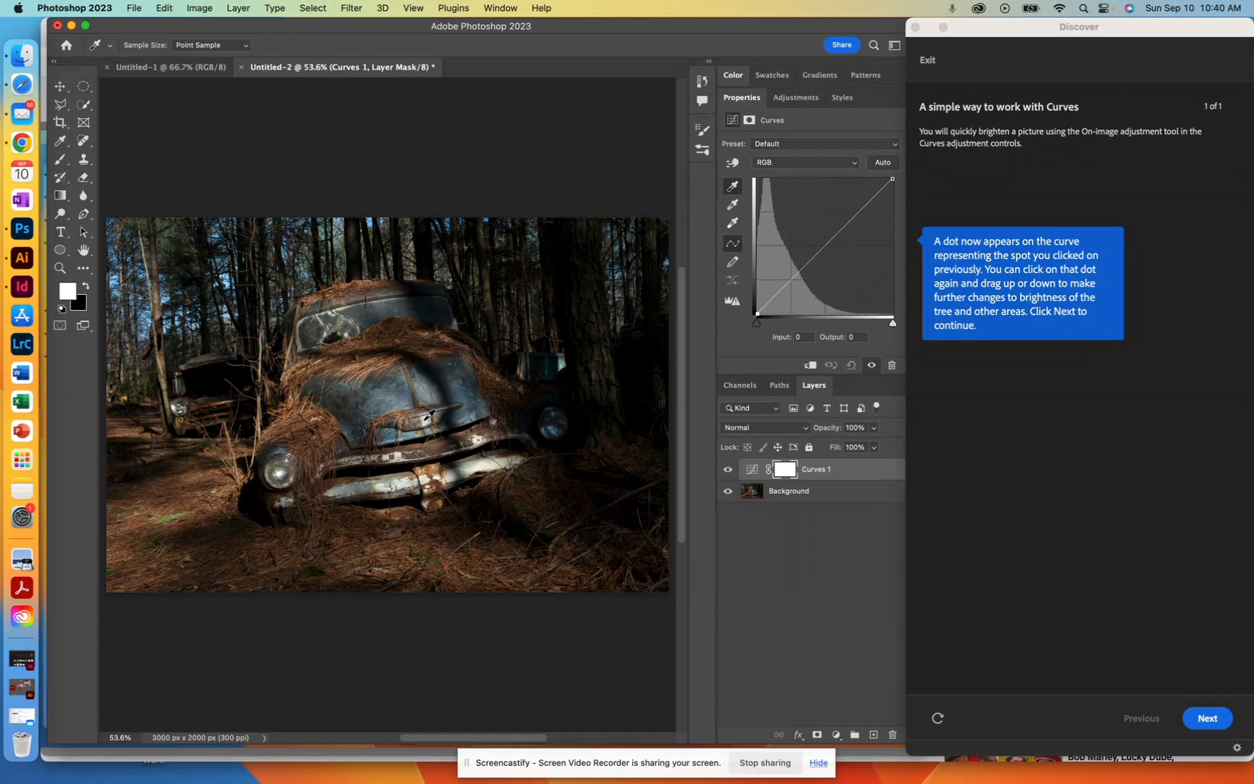
pyautogui.press('super+z')
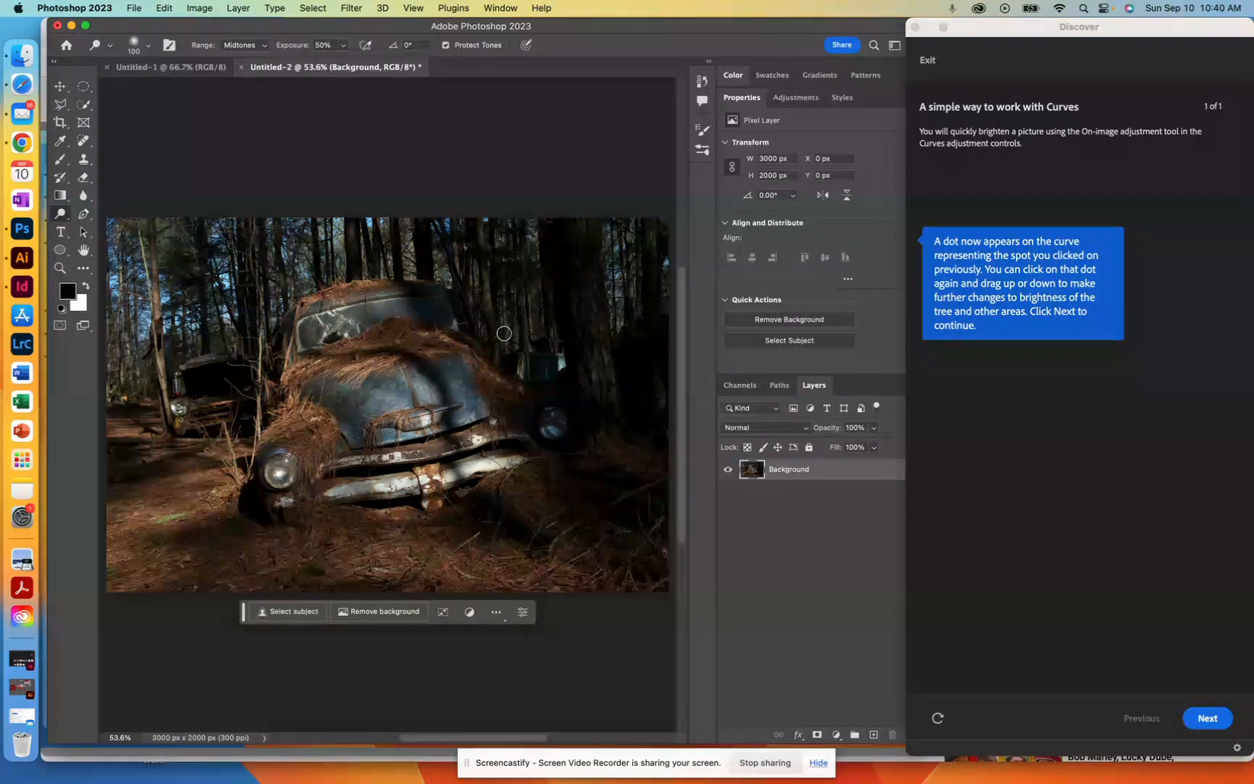
# Add a Curves adjustment layer above the Background layer and activate its black-point eyedropper.
pyautogui.click(836, 735)
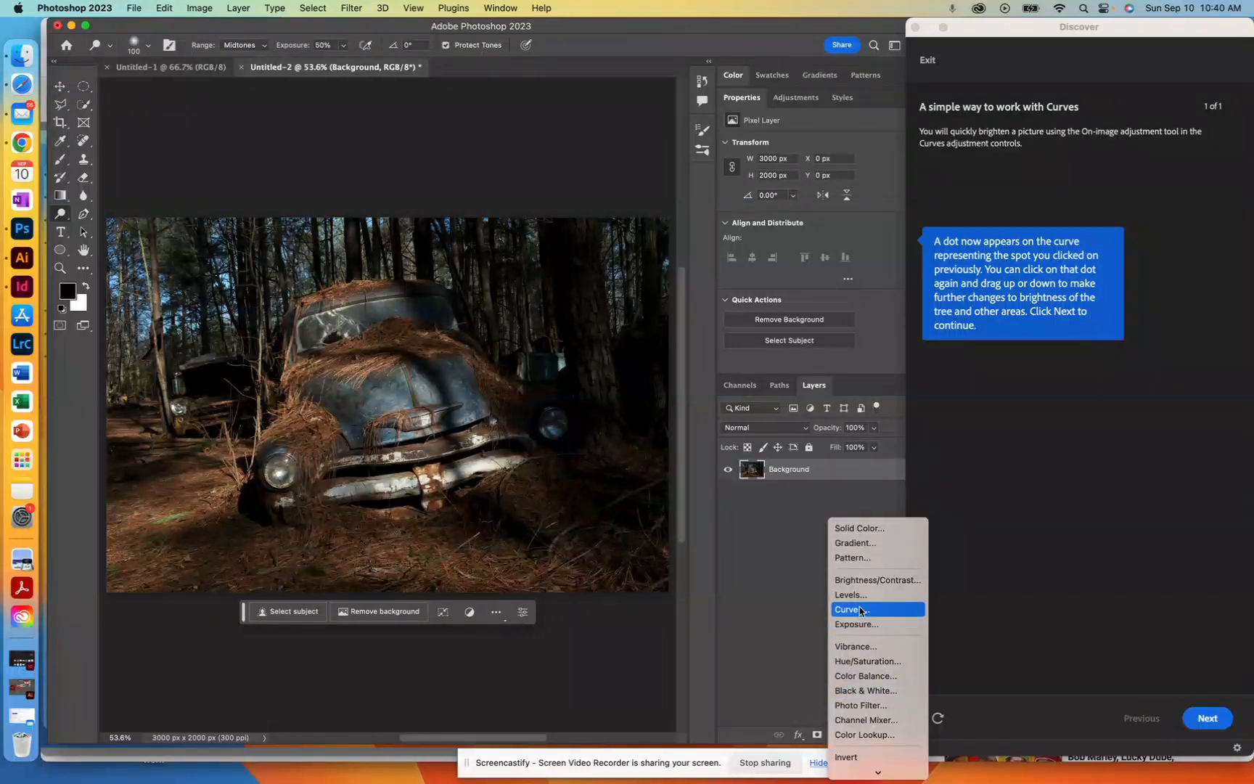
pyautogui.click(857, 610)
pyautogui.click(734, 186)
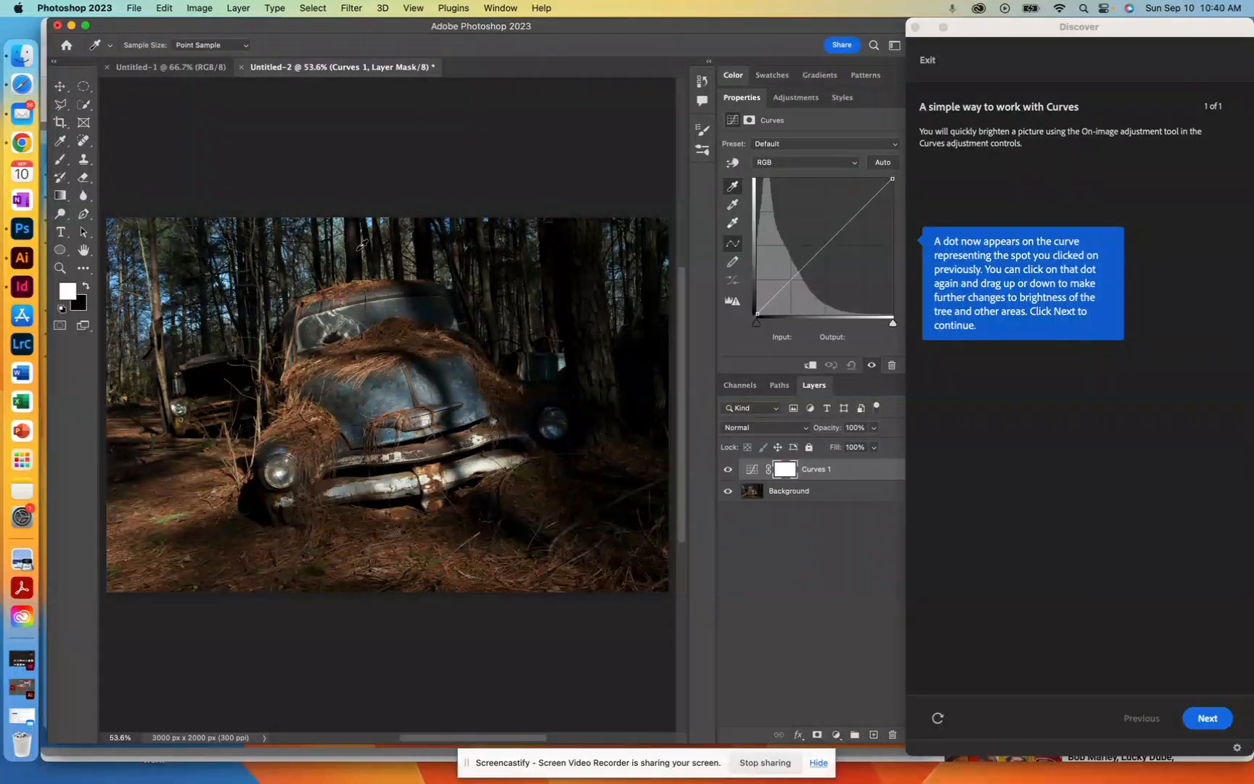
# Try black-point samples among the trees behind the car, comparing with undo and redo, and undo the changes.
pyautogui.moveTo(359, 257); pyautogui.dragTo(359, 258)
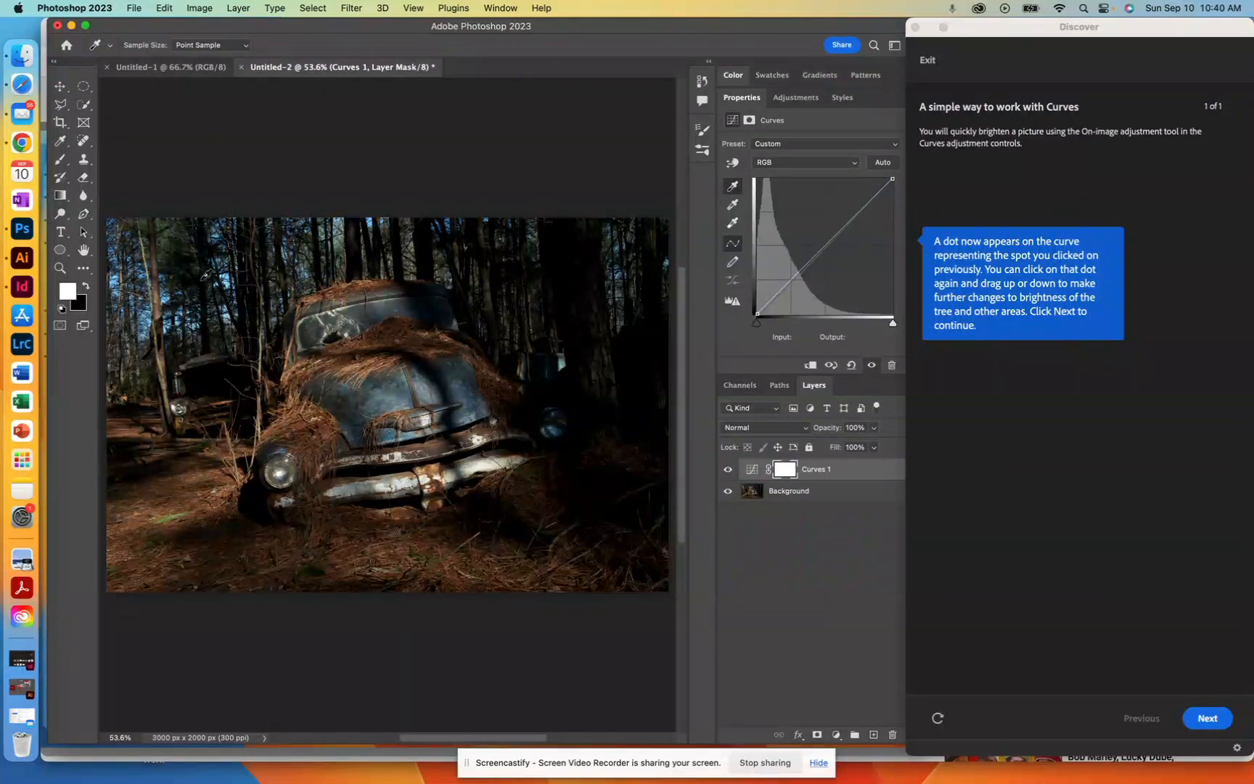
pyautogui.press('super+z')
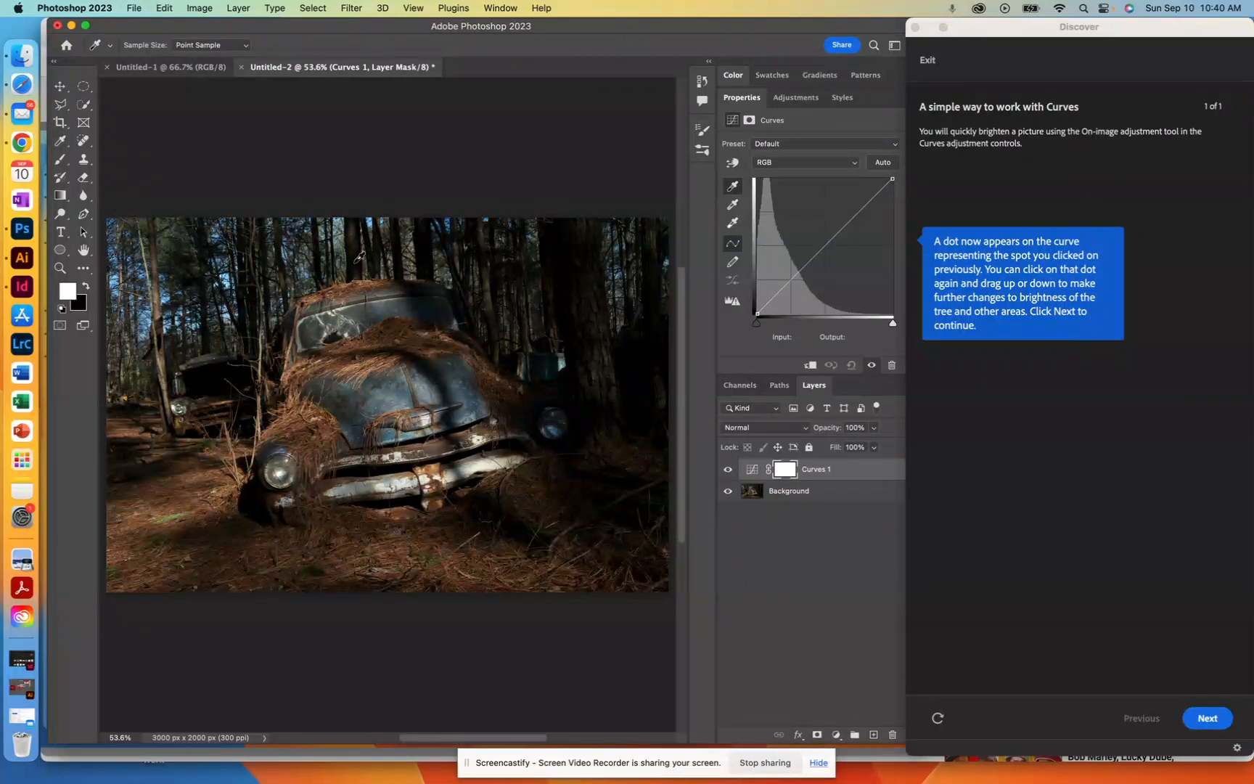
pyautogui.press('super+shift+z')
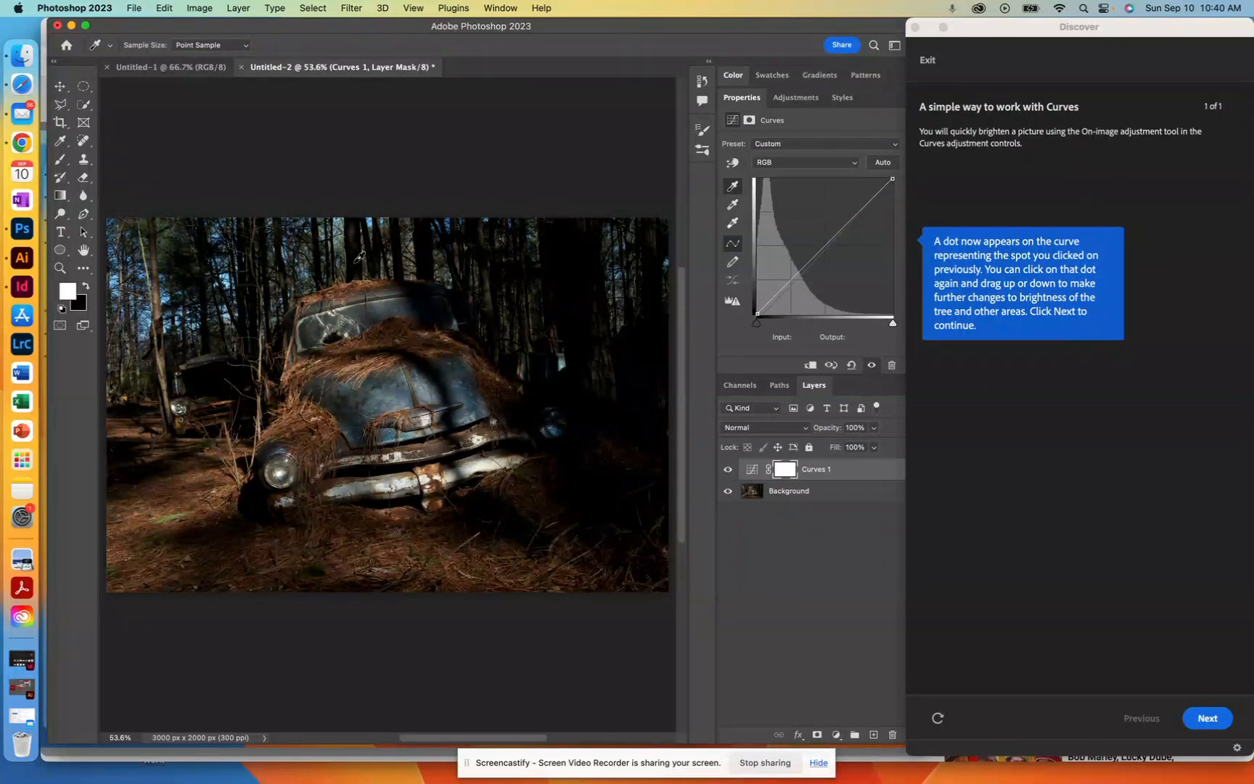
pyautogui.press('super+z')
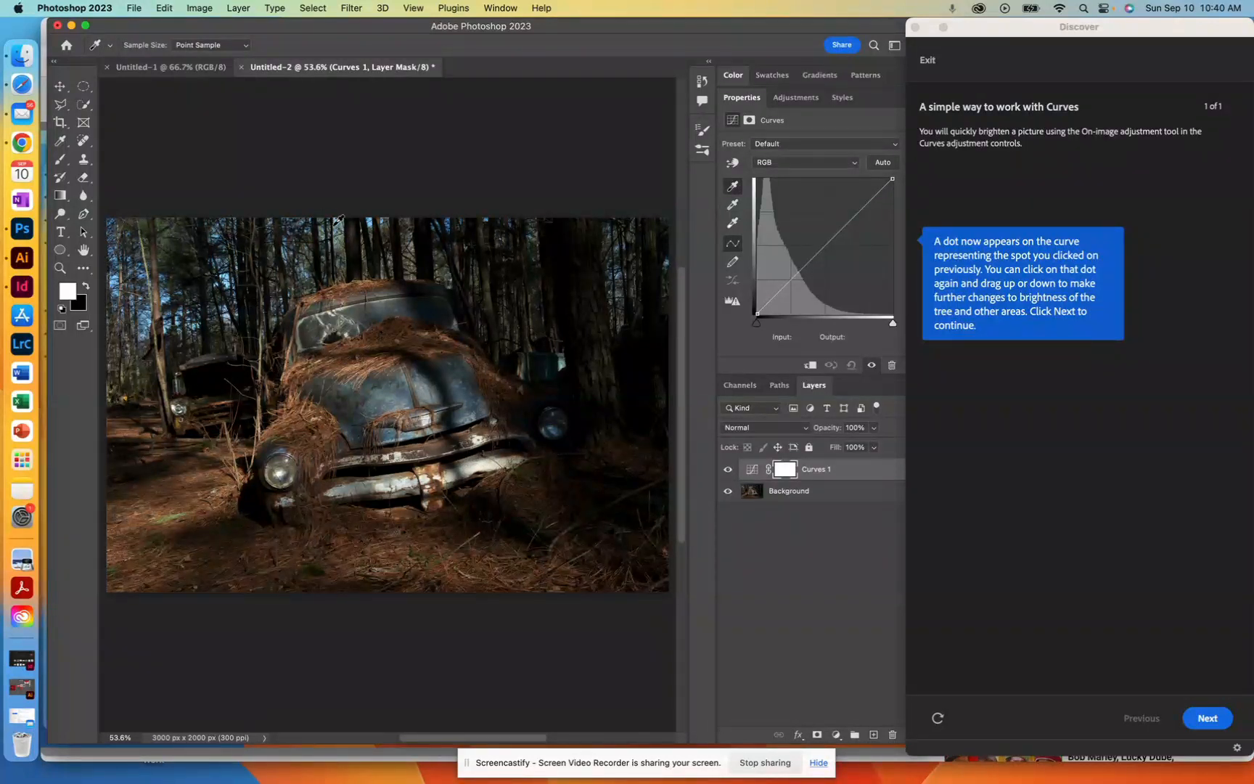
pyautogui.moveTo(339, 220); pyautogui.dragTo(339, 219)
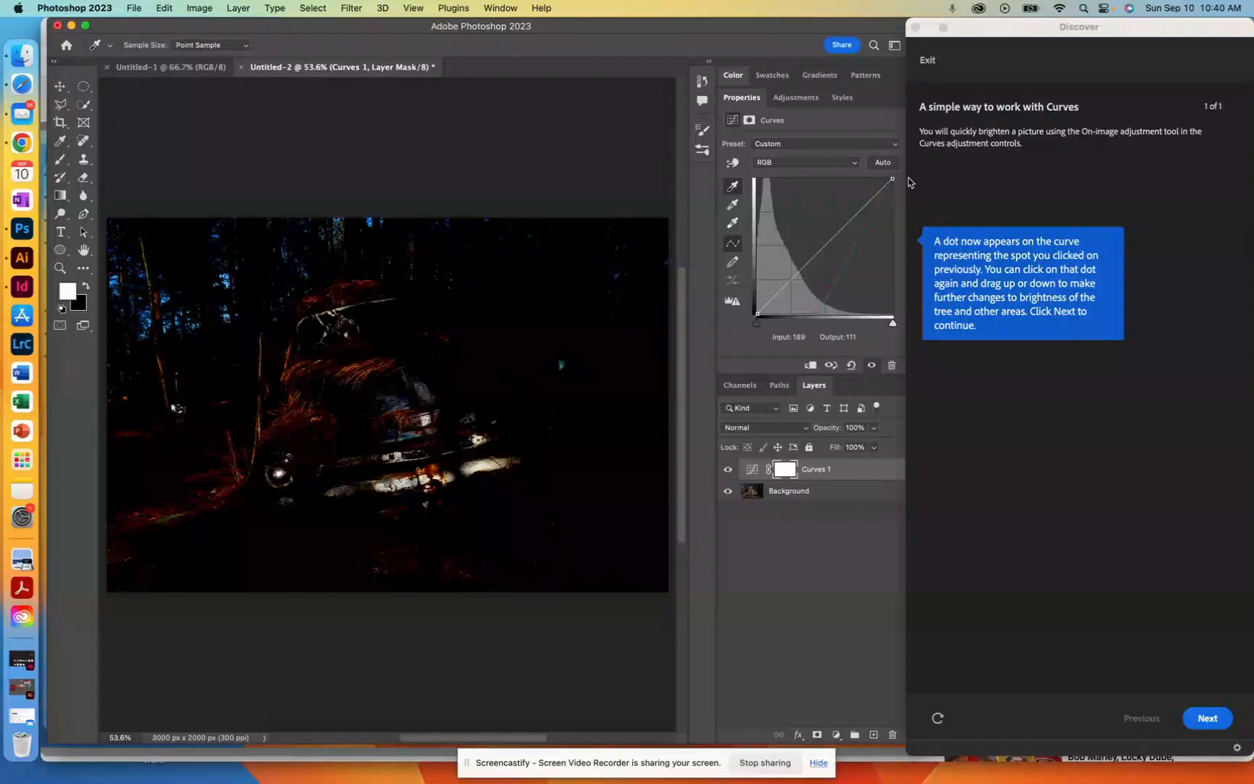
pyautogui.press('super+z')
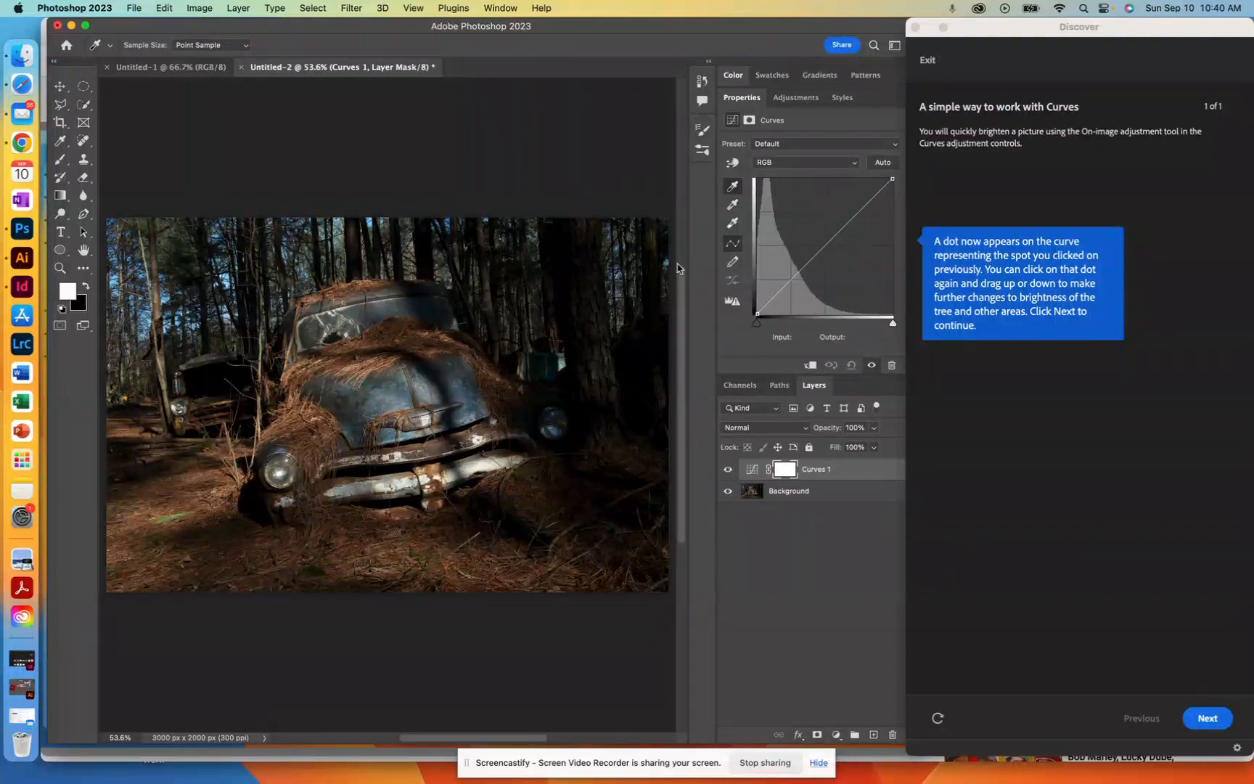
# Set the black point by sampling the dark tree trunk beside the car, and advance the tutorial to its completion page.
pyautogui.click(562, 249)
pyautogui.click(1207, 719)
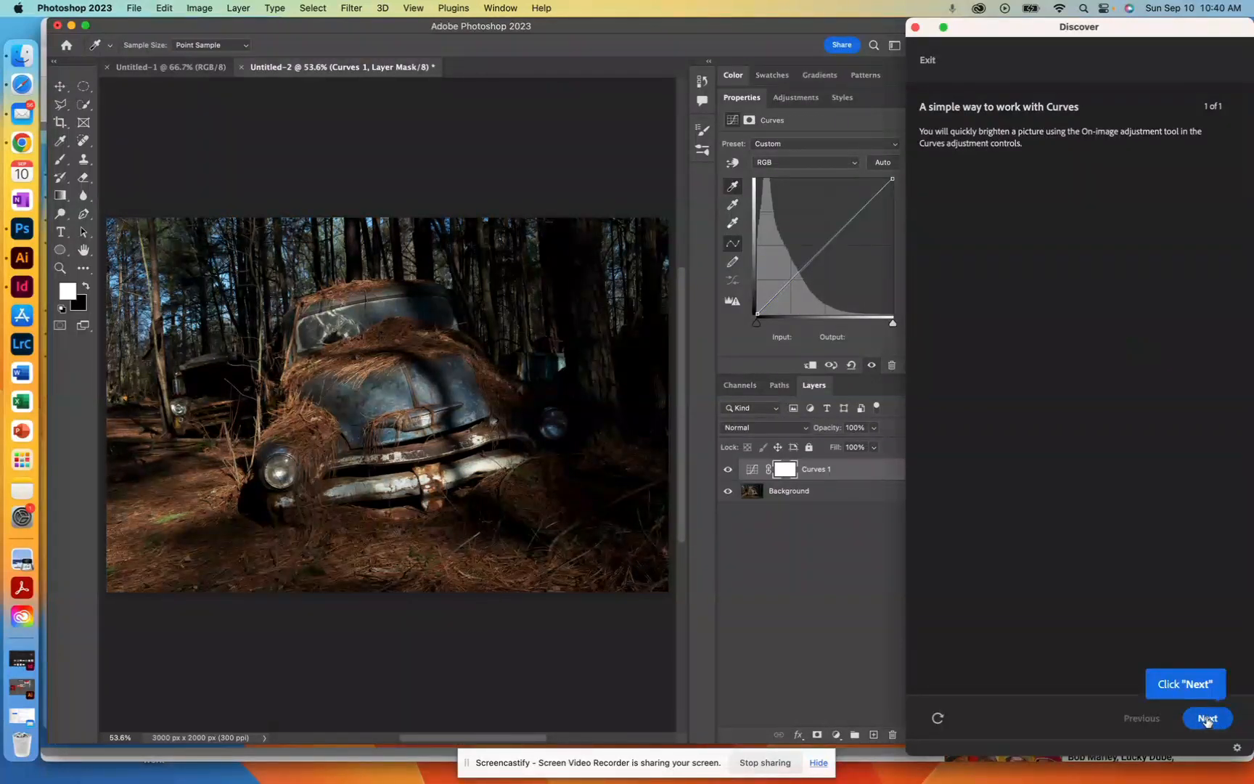
pyautogui.click(1206, 718)
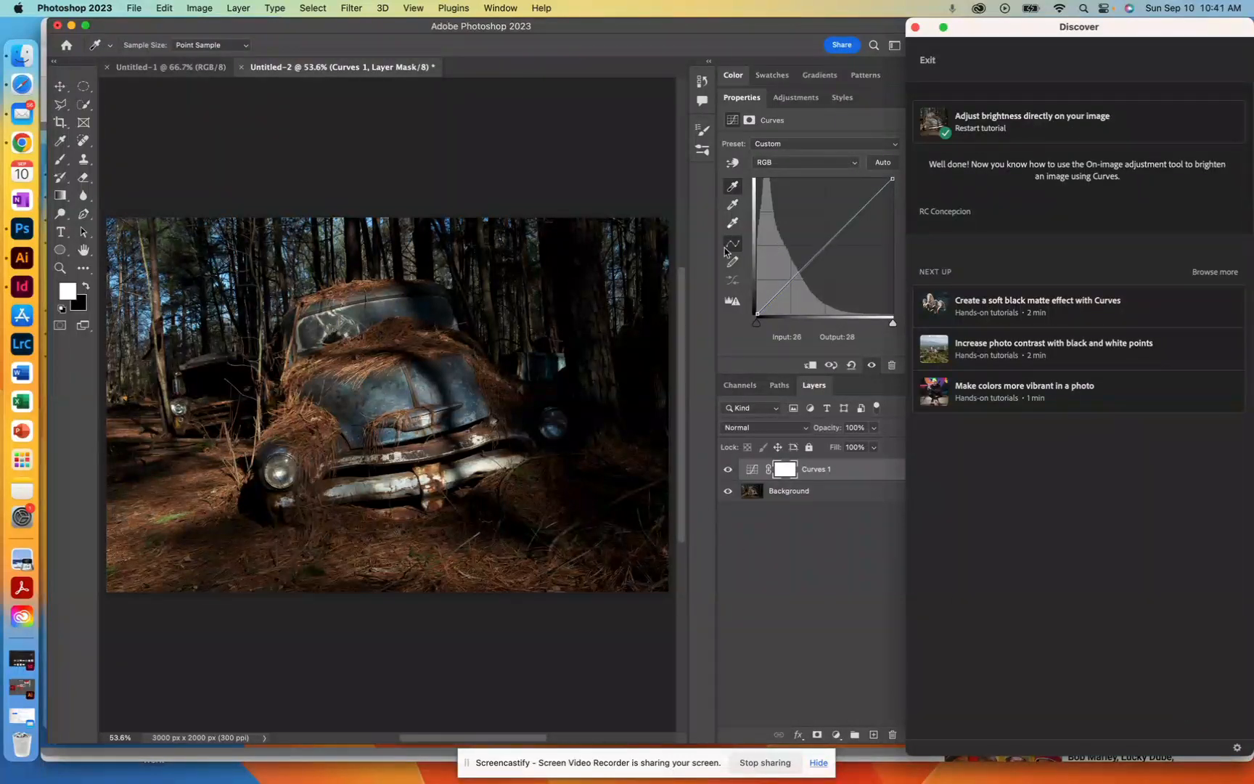
# Switch the Curves sampling tool from the black-point eyedropper to the white-point eyedropper.
pyautogui.click(733, 191)
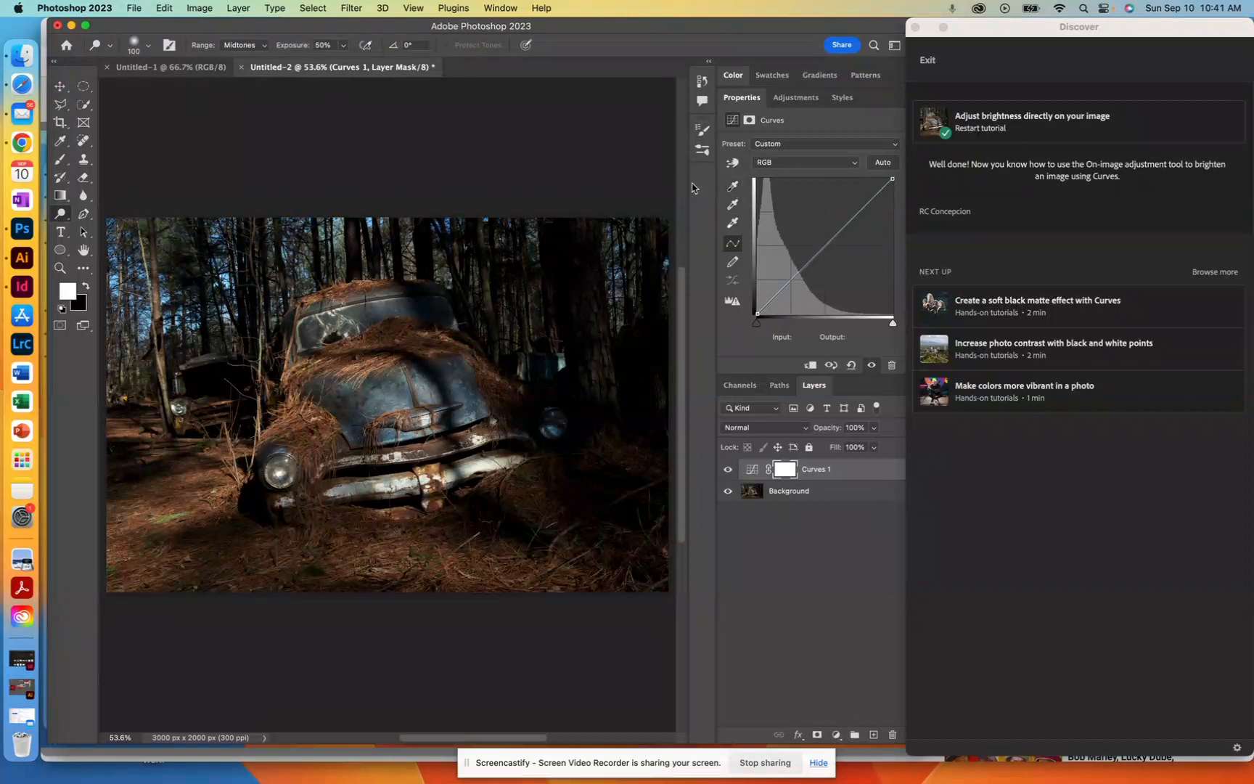
pyautogui.click(733, 188)
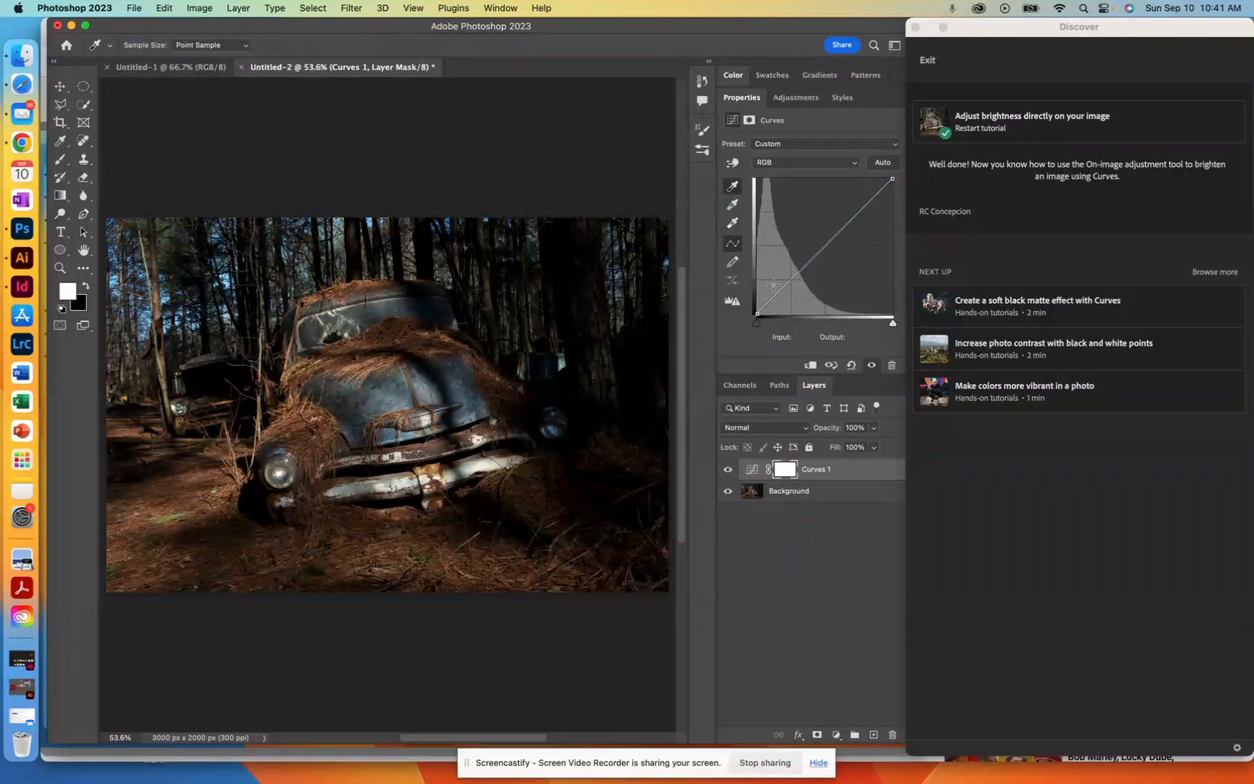
pyautogui.click(733, 224)
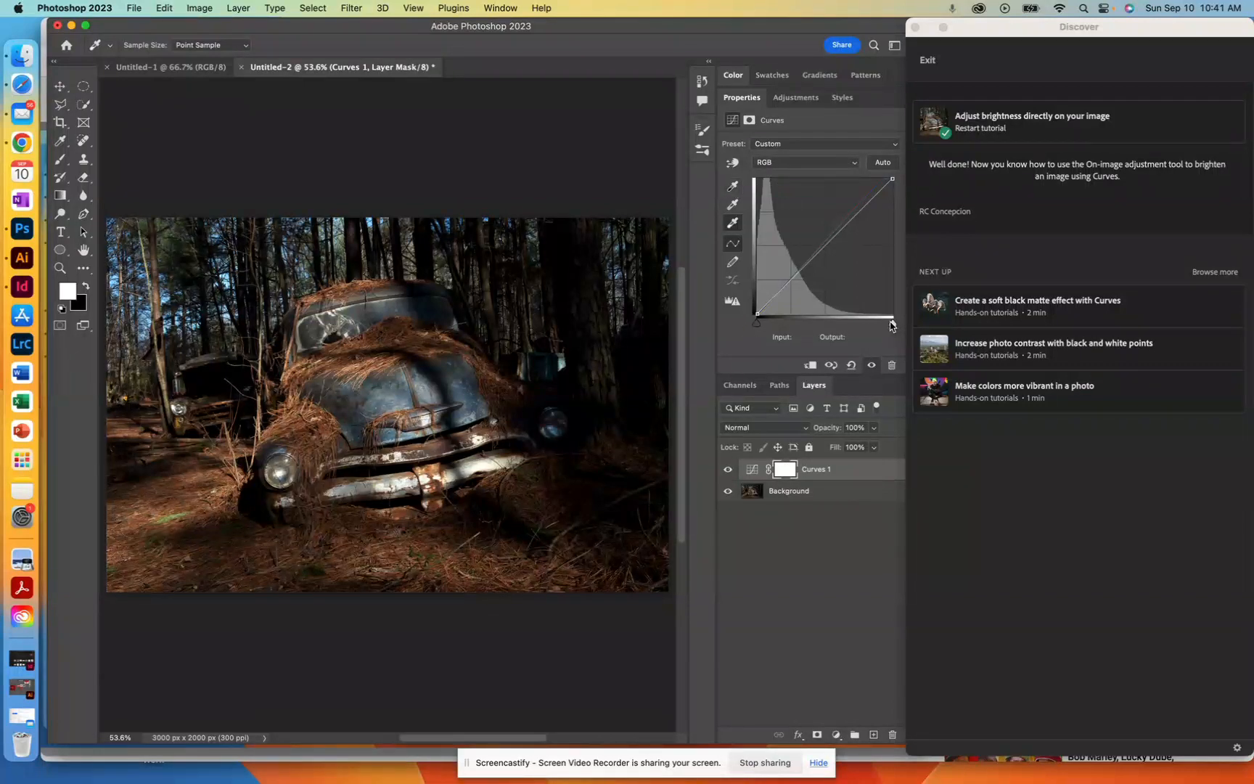
# Test the Curves input sliders by moving the white point down to input 4 and returning it to 255.
pyautogui.moveTo(892, 327)
pyautogui.mouseDown()
pyautogui.moveTo(864, 327)
pyautogui.moveTo(900, 327)
pyautogui.mouseUp()
pyautogui.moveTo(757, 327)
pyautogui.mouseDown()
pyautogui.moveTo(900, 328)
pyautogui.moveTo(746, 331)
pyautogui.mouseUp()
pyautogui.moveTo(894, 328); pyautogui.dragTo(758, 325)
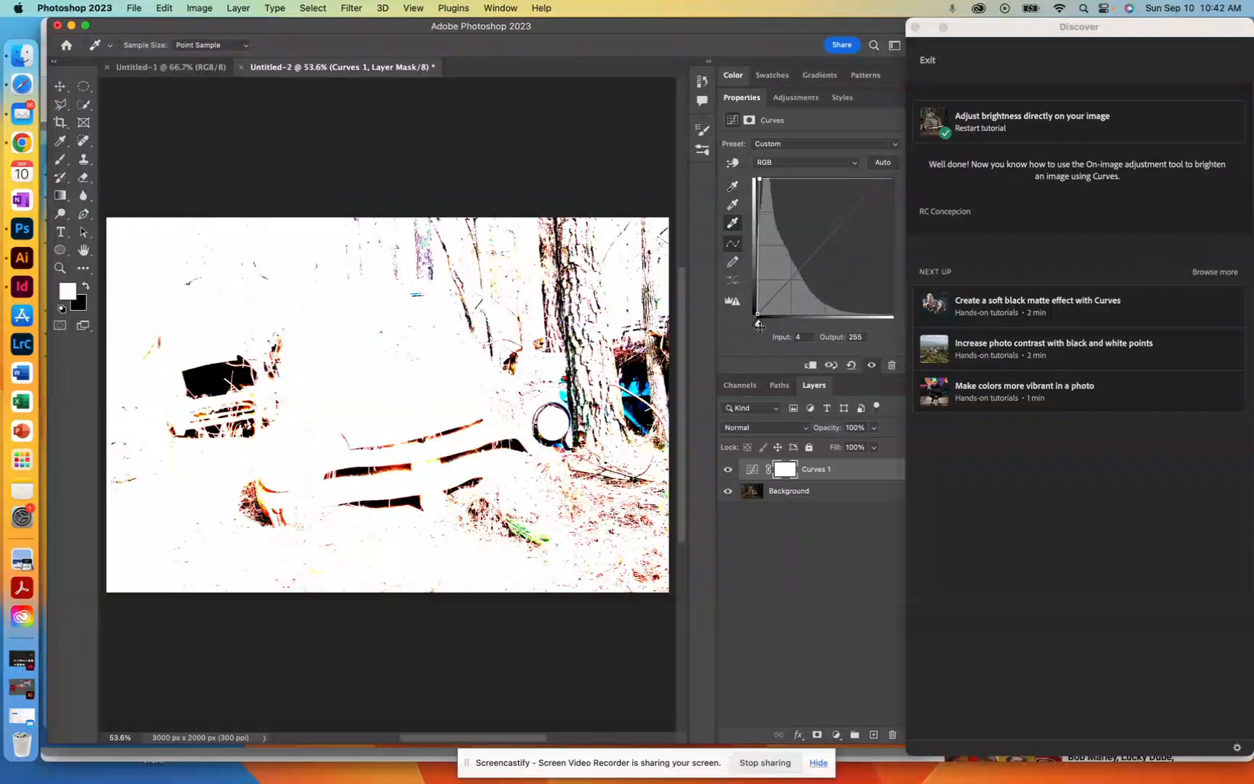
pyautogui.moveTo(759, 325); pyautogui.dragTo(930, 332)
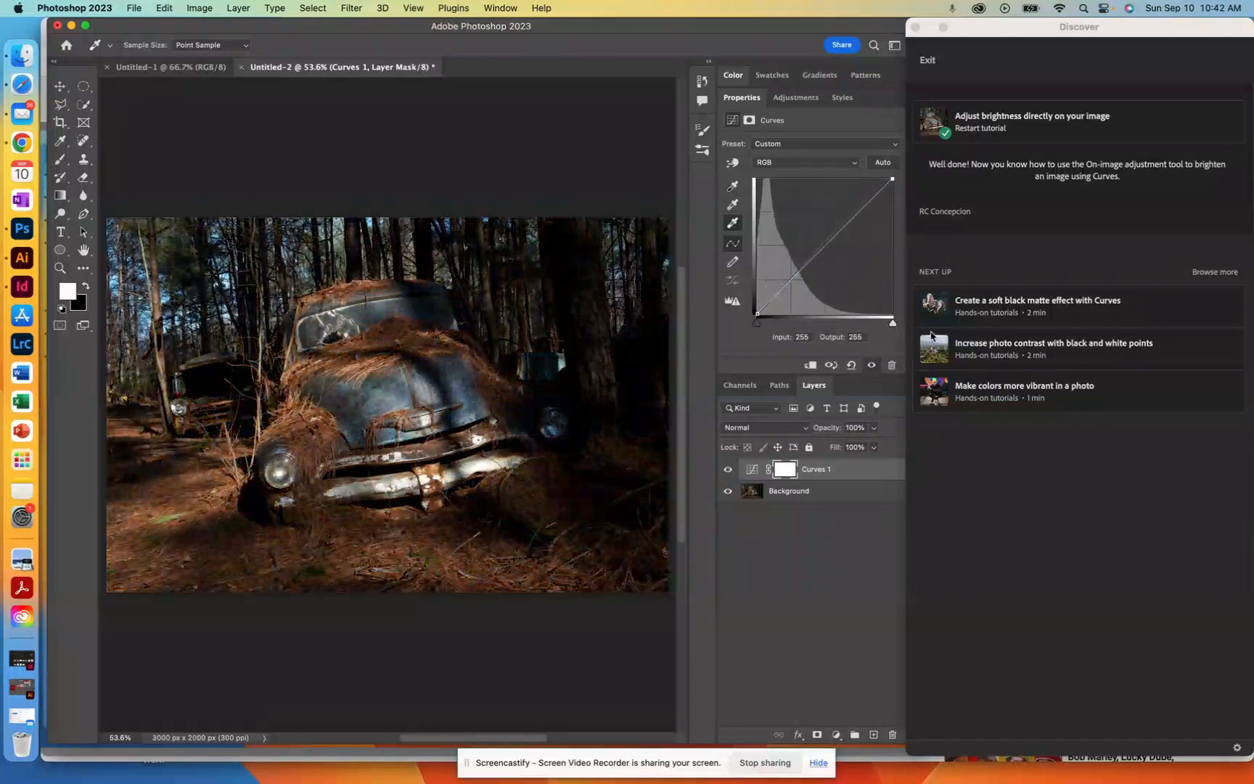
# Activate the black-point eyedropper, try the Curves white point at input 146, and return it to 255.
pyautogui.click(734, 188)
pyautogui.moveTo(893, 323); pyautogui.dragTo(836, 324)
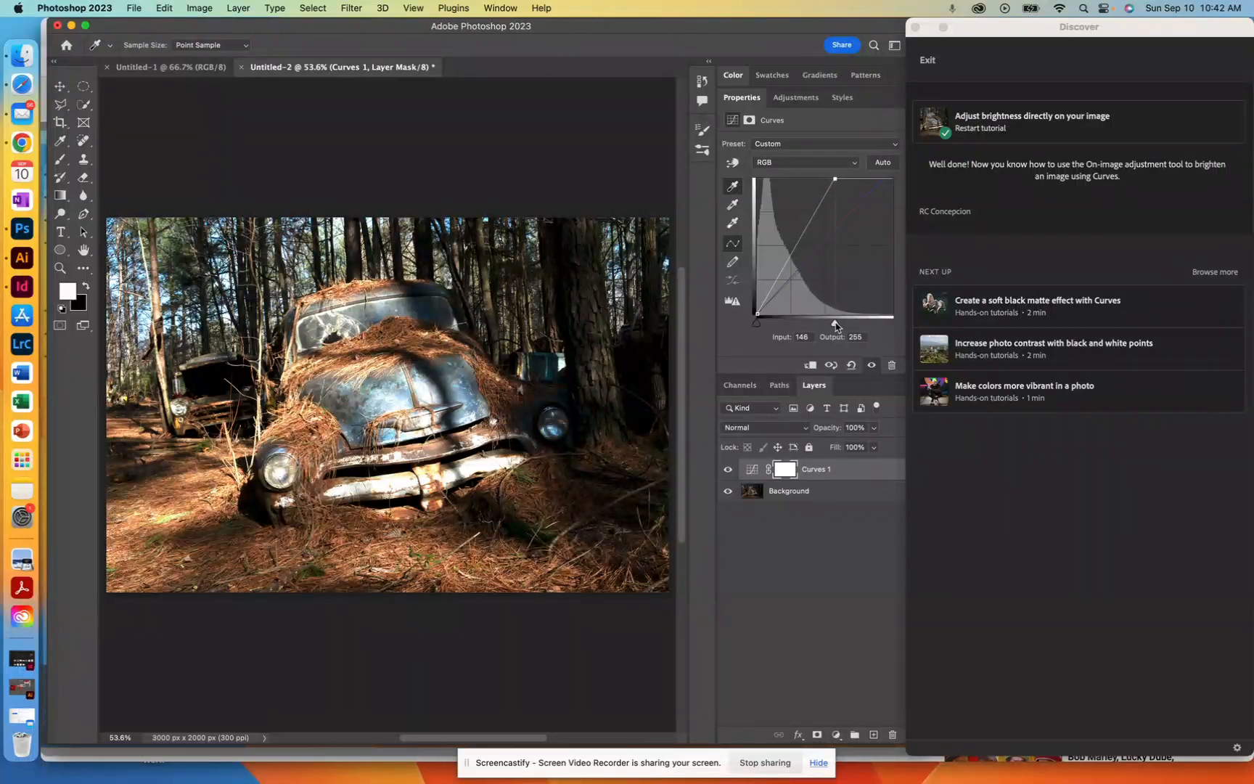
pyautogui.moveTo(836, 324); pyautogui.dragTo(906, 325)
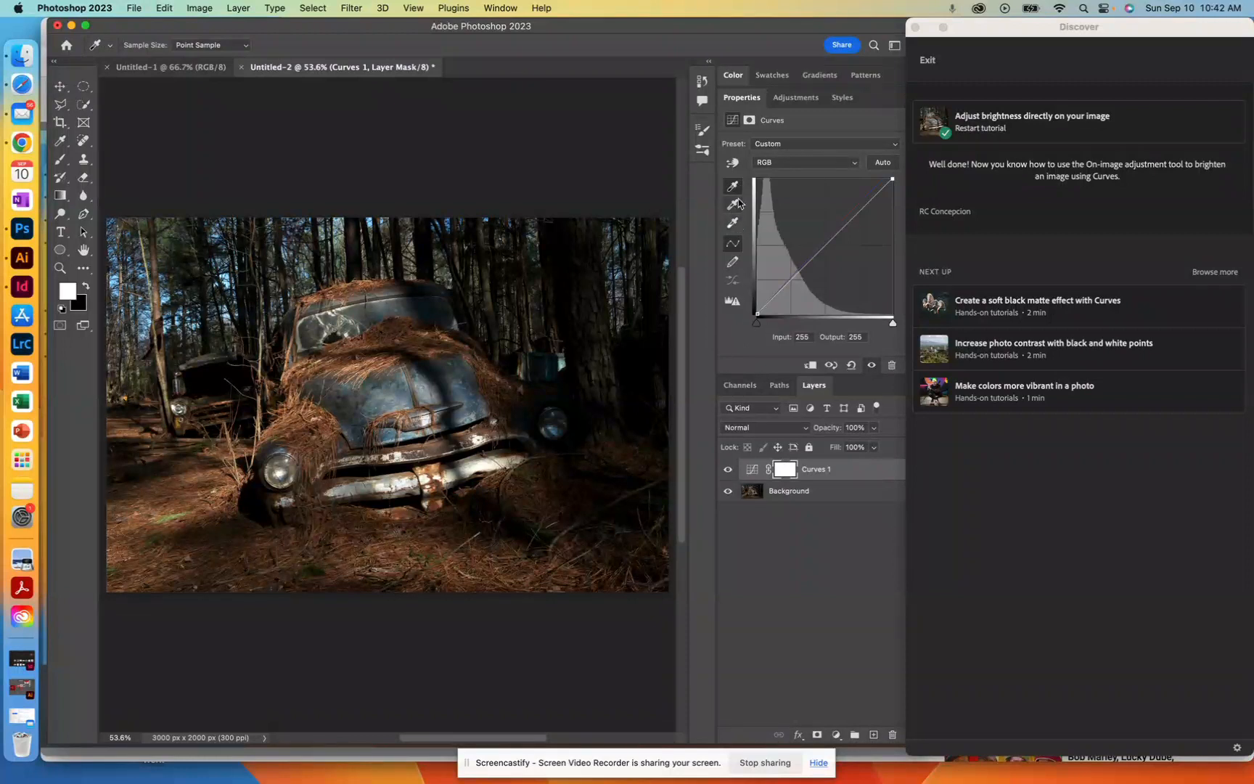
# Reactivate the Curves black-point eyedropper for sampling the dark tree trunk.
pyautogui.press('o')
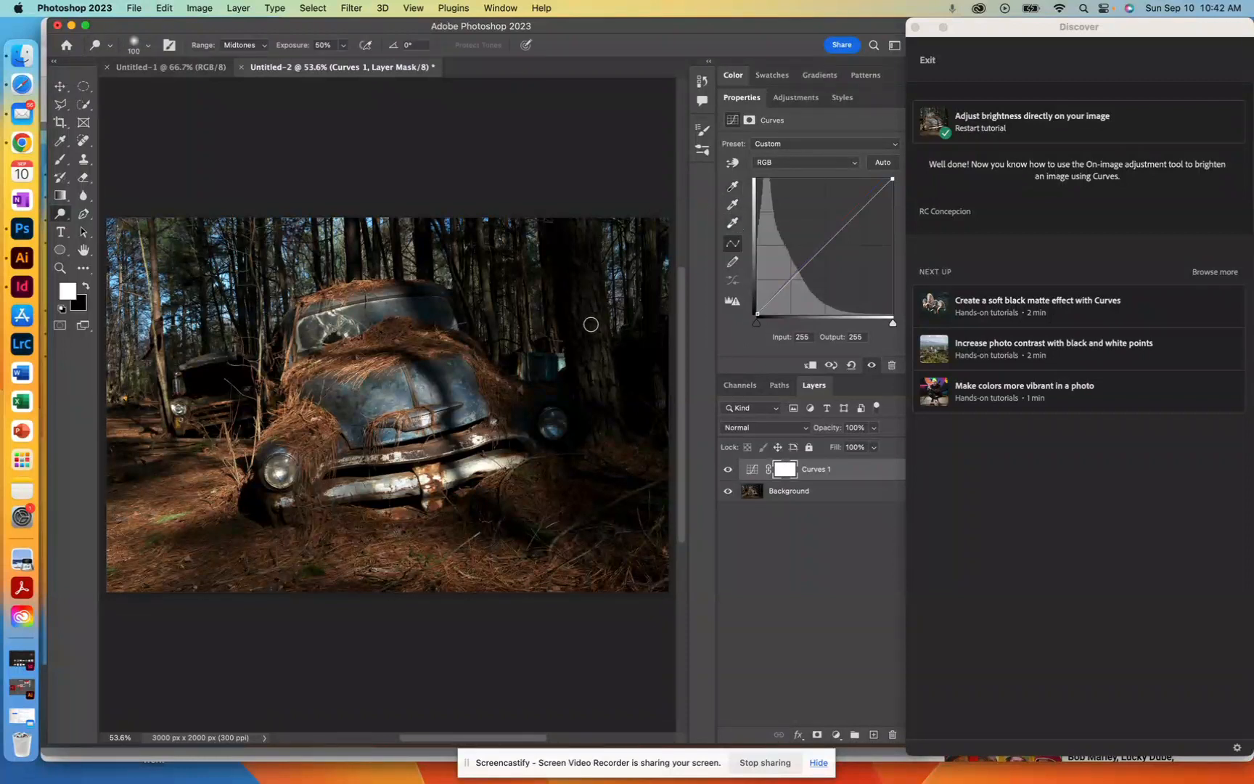
pyautogui.click(734, 185)
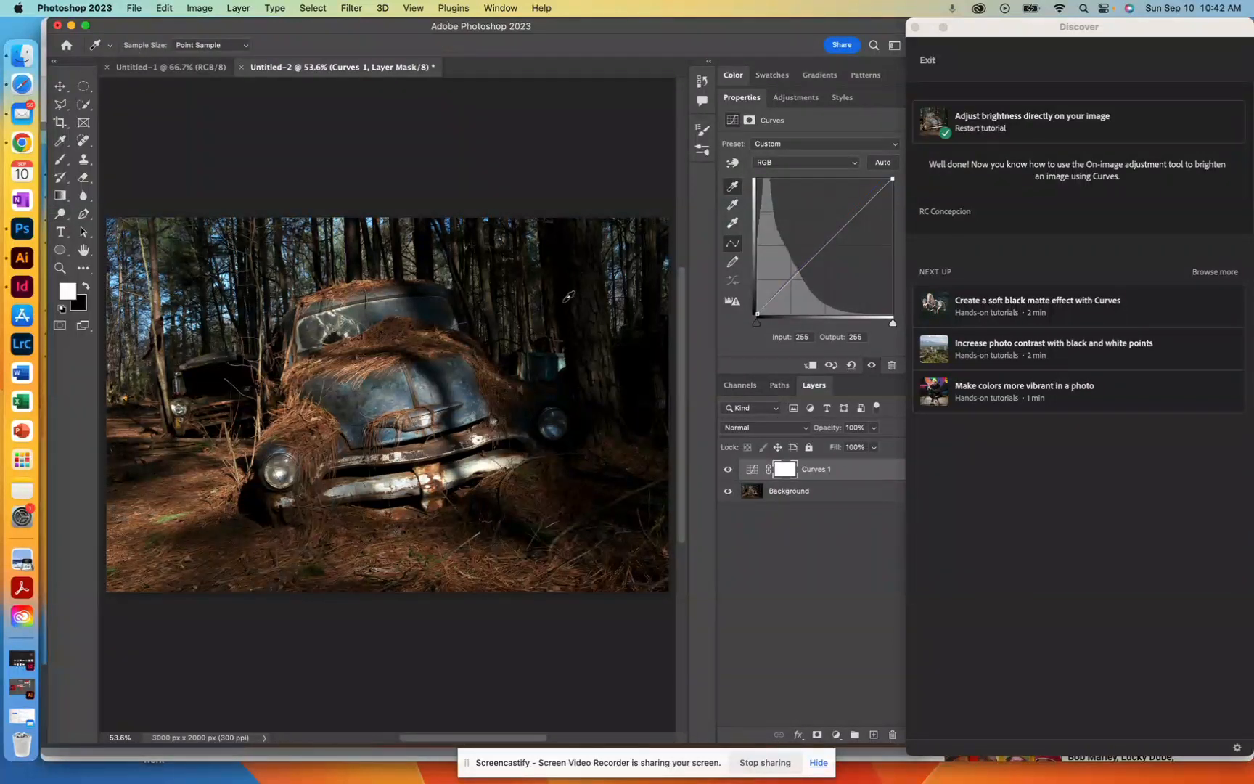